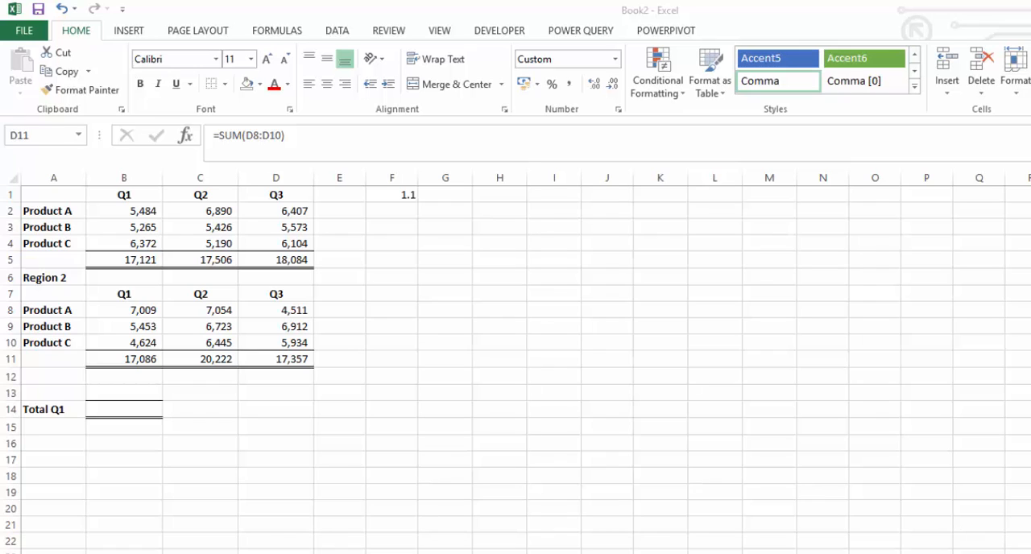
# Step: Copy the Region 1 Q1 total in B5 and paste it into B14 as values only
pyautogui.click(131, 258)
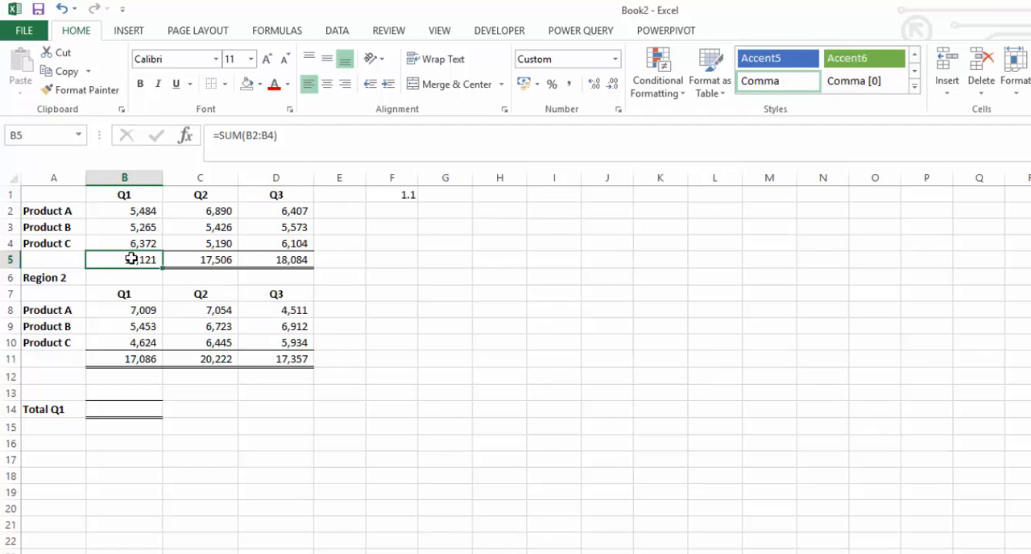
pyautogui.hotkey('ctrl', 'c')
pyautogui.click(103, 409)
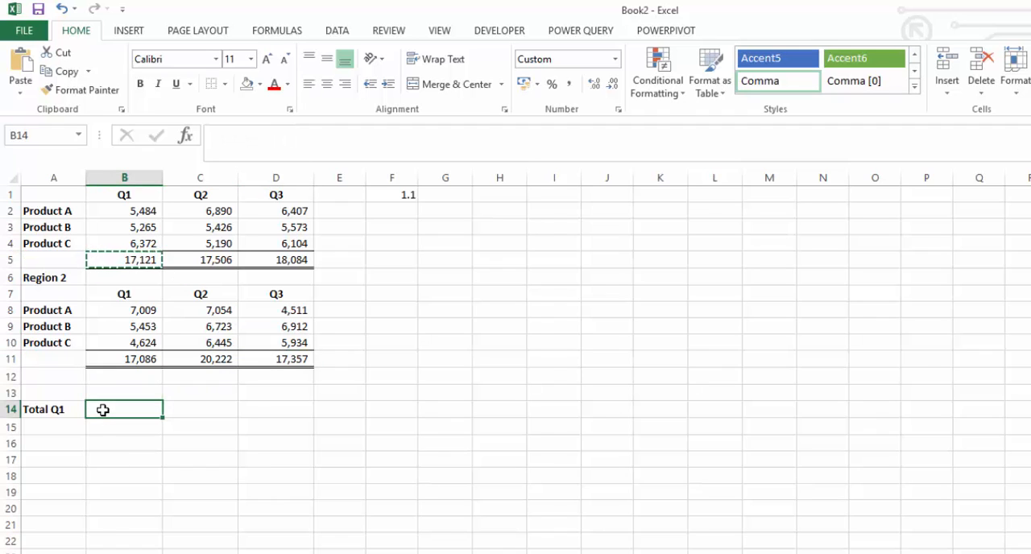
pyautogui.rightClick(103, 410)
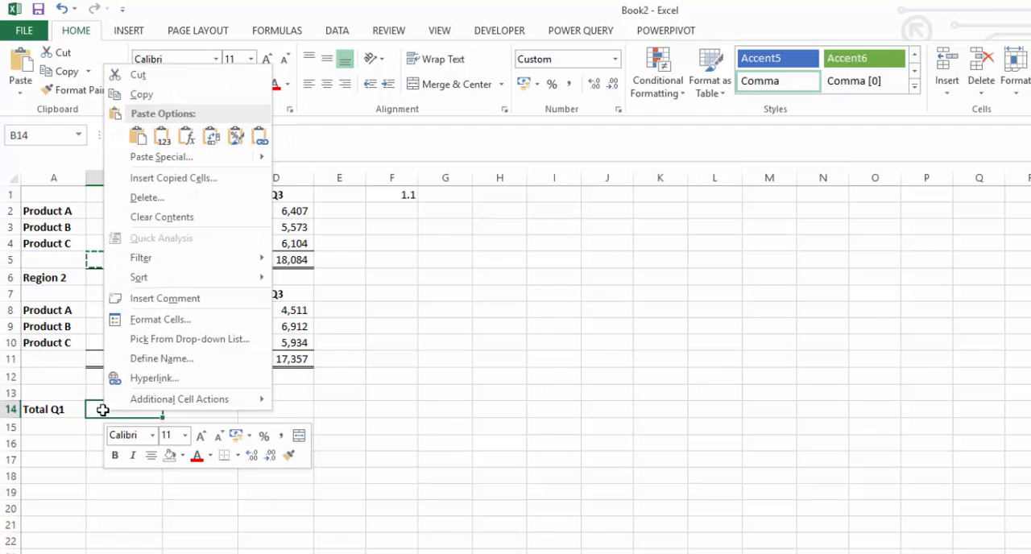
pyautogui.click(165, 157)
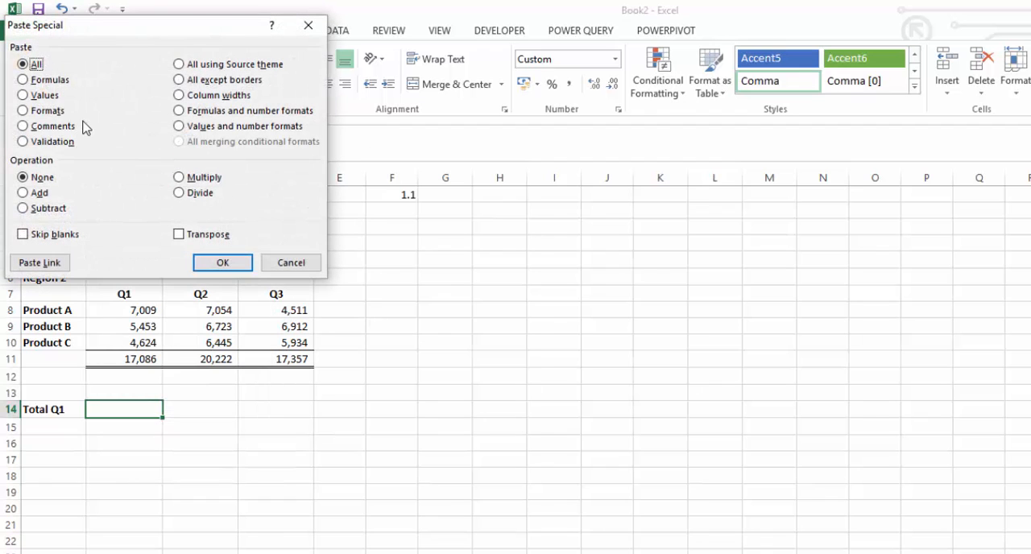
pyautogui.click(33, 96)
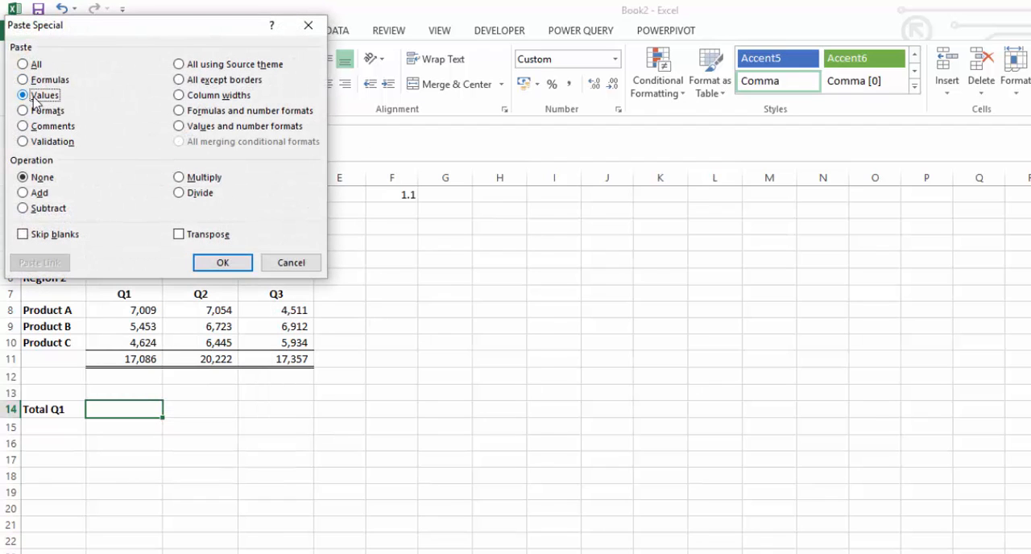
pyautogui.click(228, 269)
# Step: Copy the Region 2 Q1 total in B11 and paste-special it onto B14 with the Add operation
pyautogui.click(138, 362)
pyautogui.rightClick(138, 362)
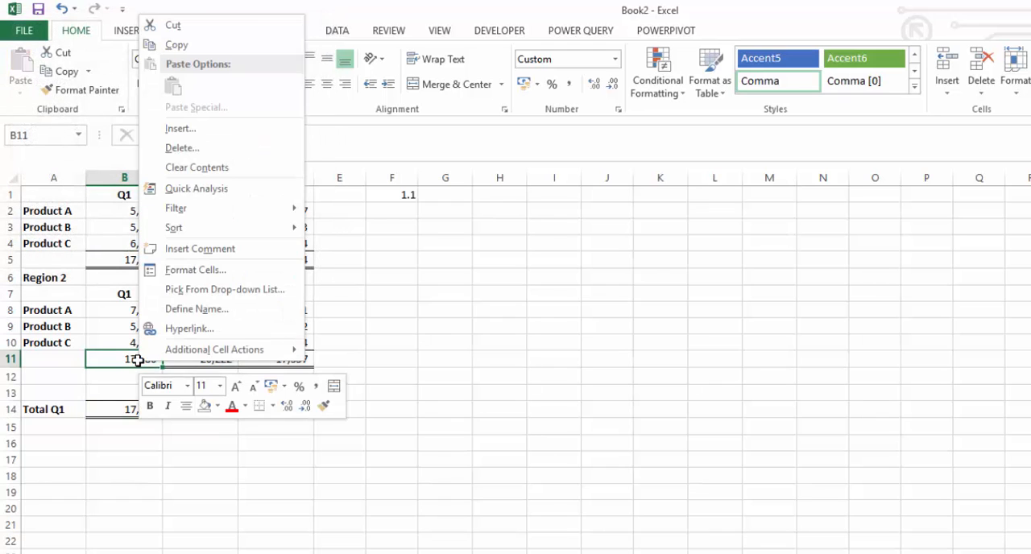
pyautogui.click(196, 47)
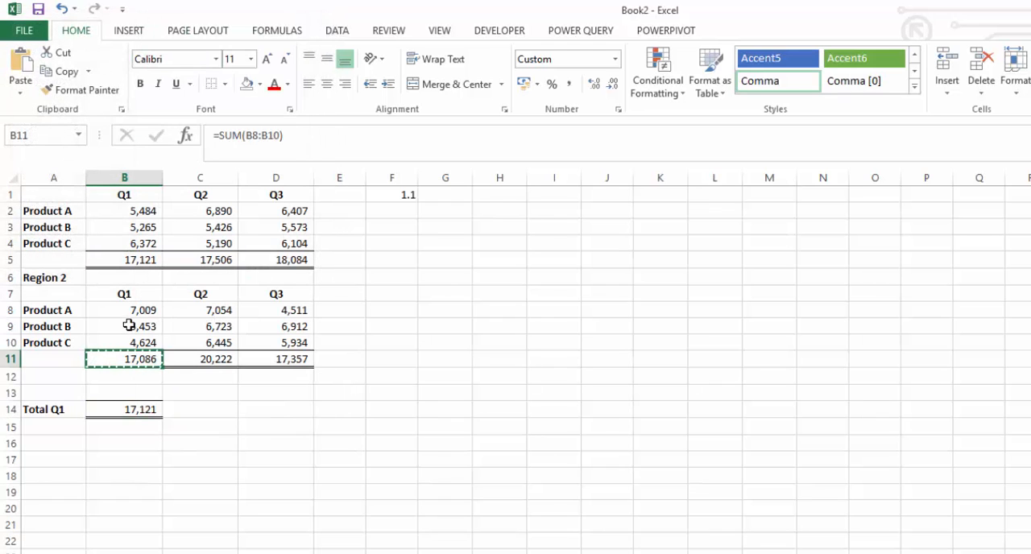
pyautogui.click(129, 406)
pyautogui.rightClick(128, 407)
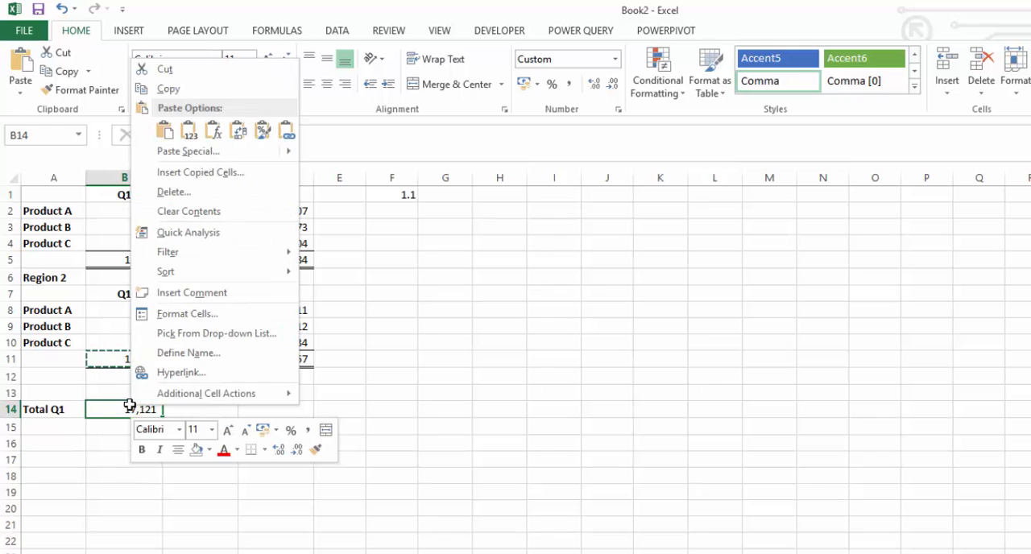
pyautogui.moveTo(196, 149)
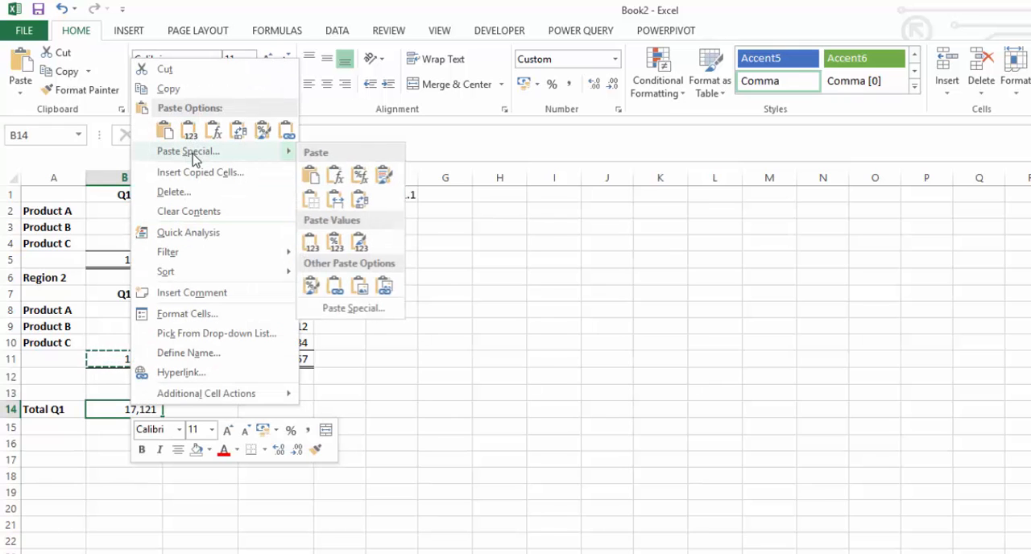
pyautogui.click(351, 314)
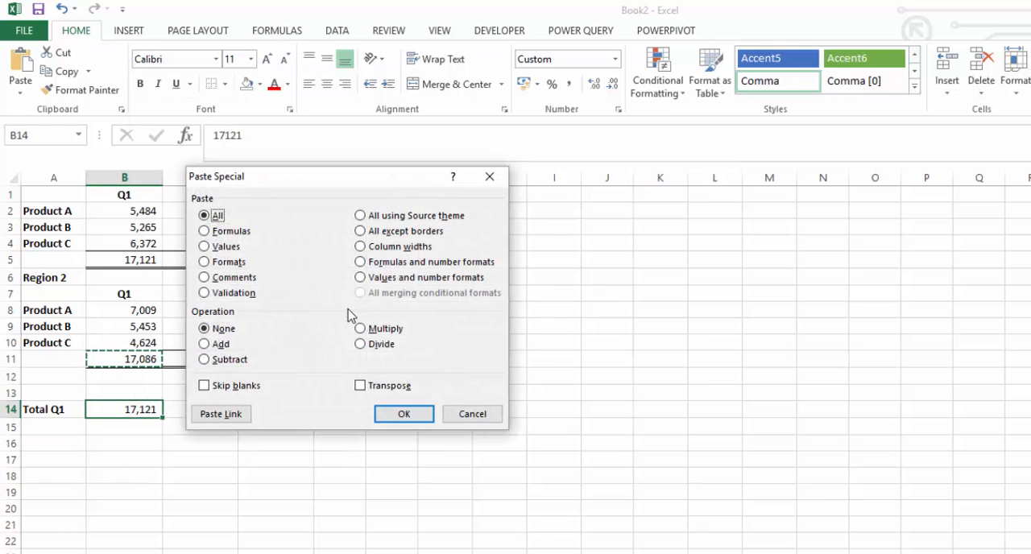
pyautogui.click(218, 344)
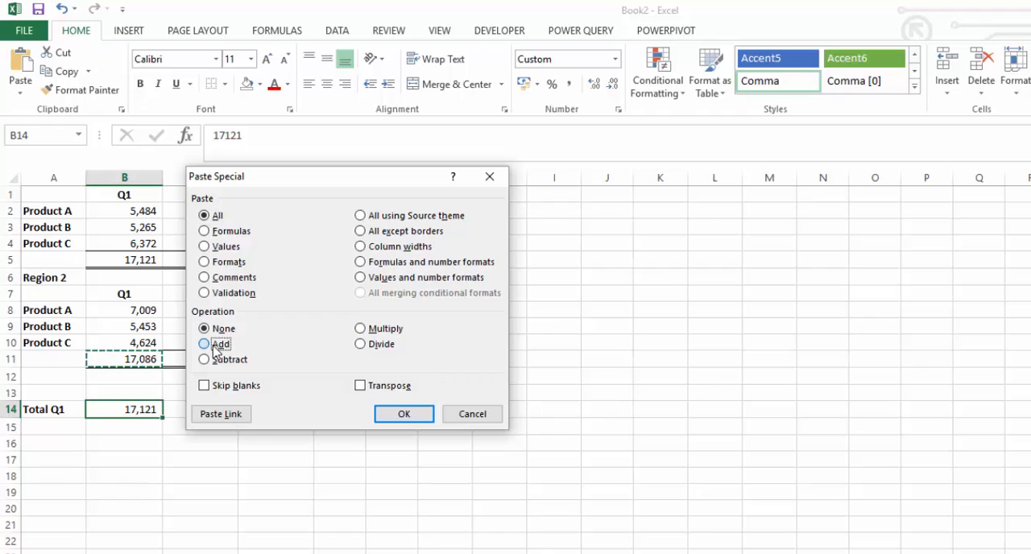
pyautogui.click(409, 415)
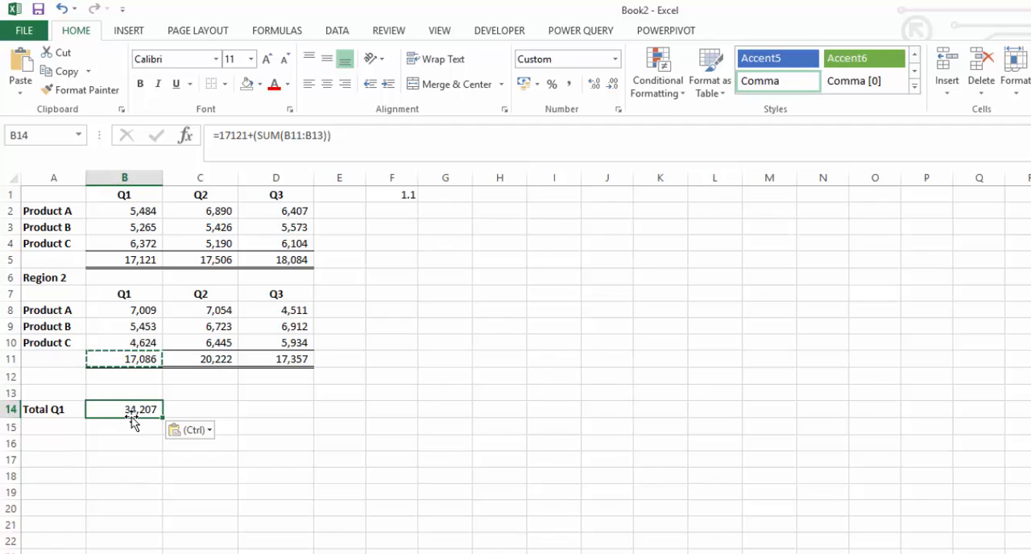
# Step: Inspect the formula in B14 in the formula bar
pyautogui.click(229, 134)
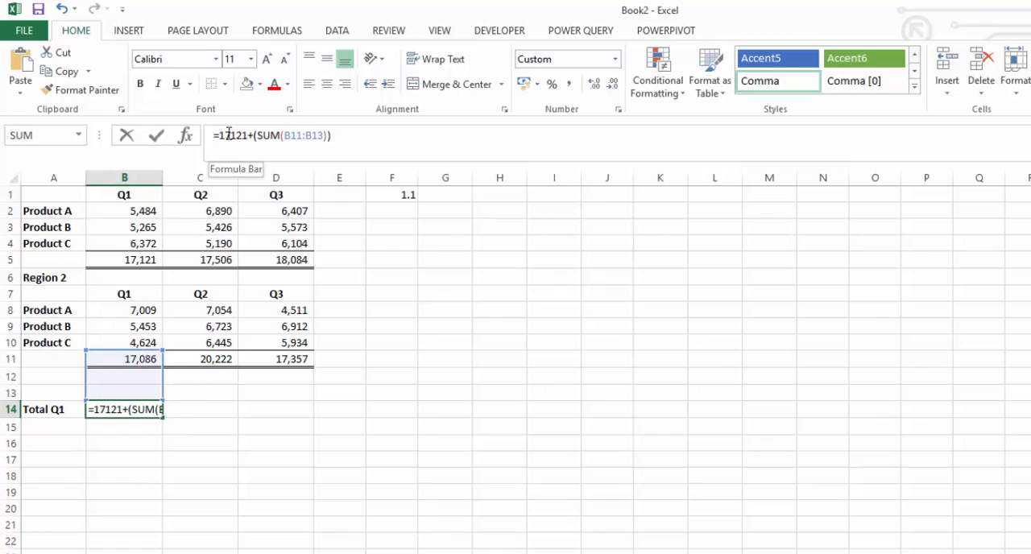
pyautogui.doubleClick(229, 134)
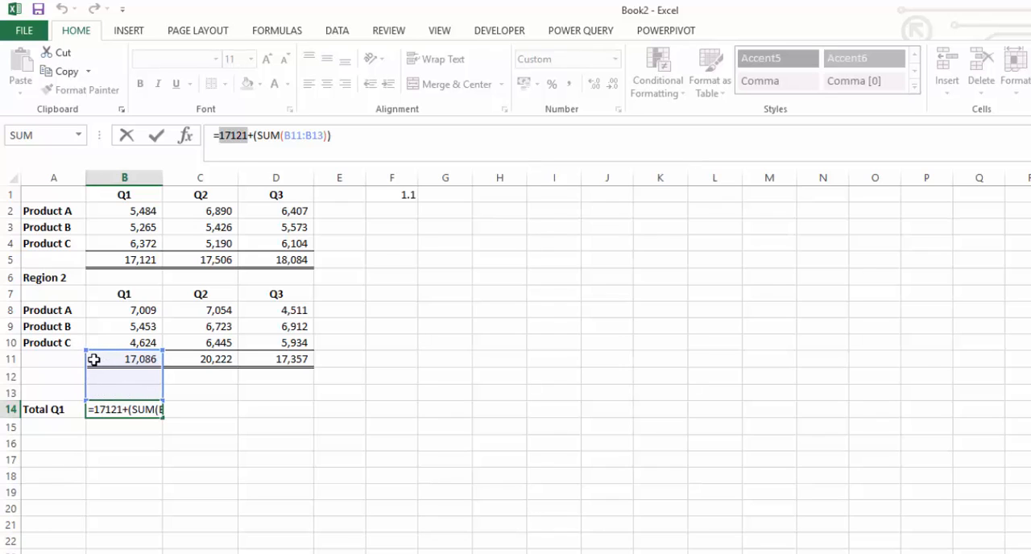
pyautogui.press('Return')
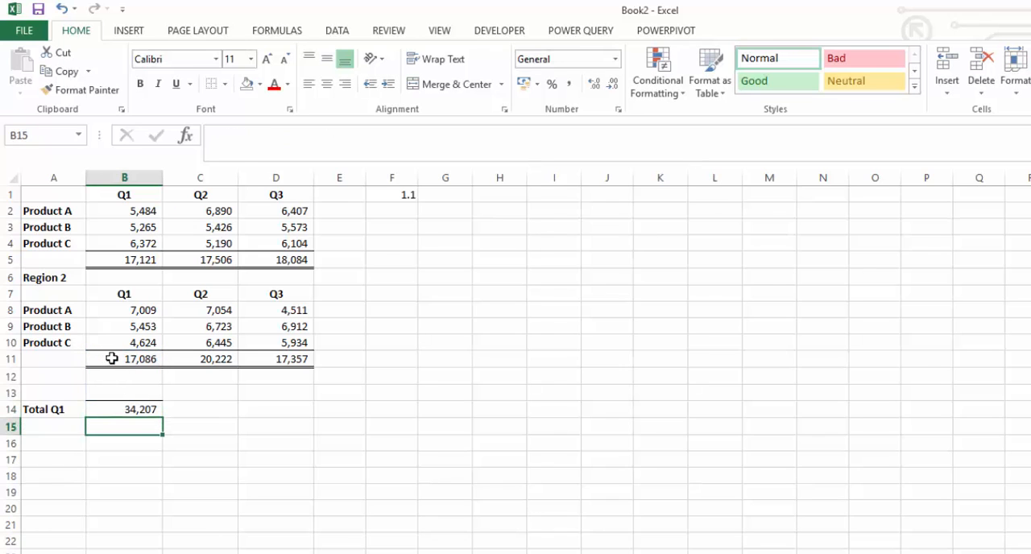
# Step: Examine the formulas of B11 and B14 in the formula bar
pyautogui.click(112, 359)
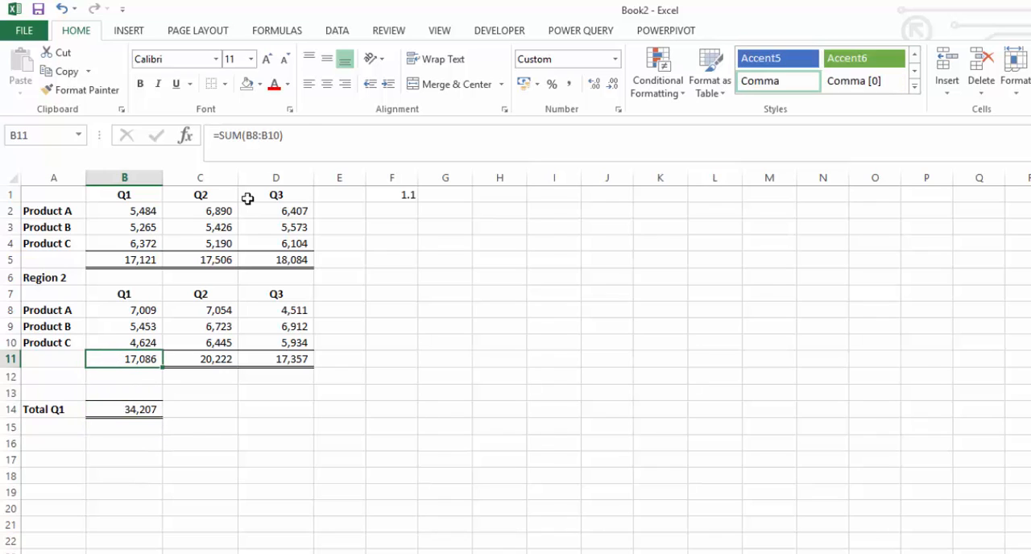
pyautogui.click(293, 131)
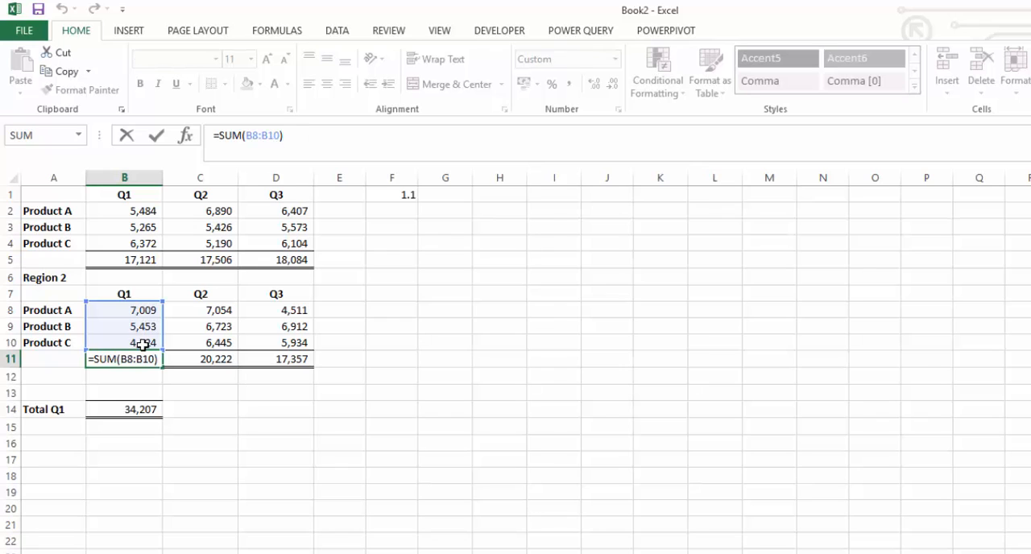
pyautogui.press('Return')
pyautogui.click(123, 409)
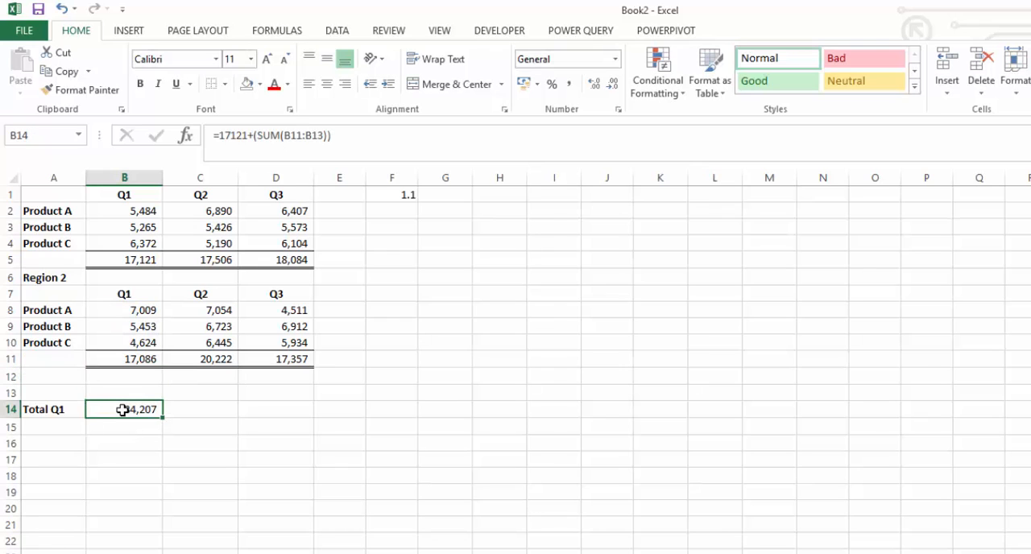
pyautogui.click(307, 131)
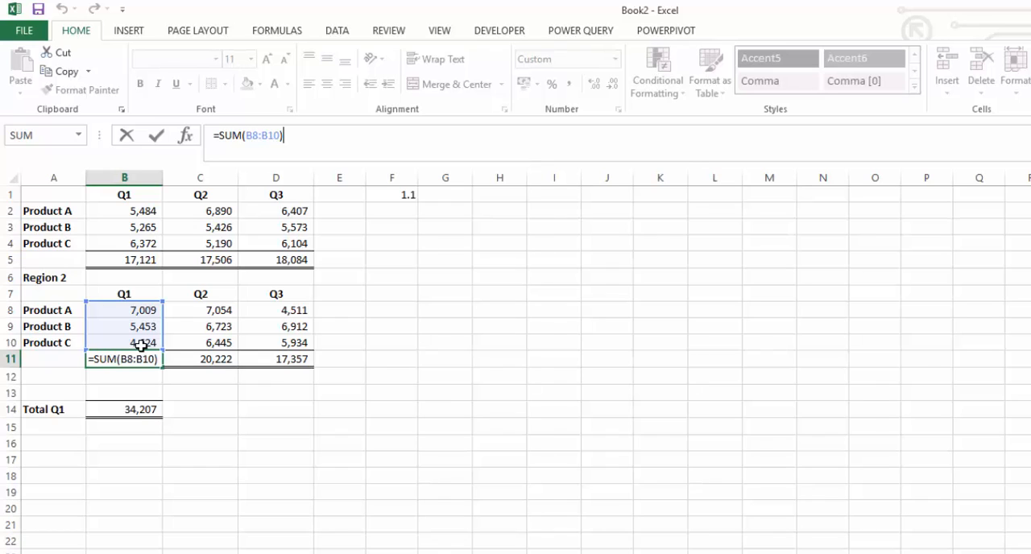
pyautogui.click(467, 309)
pyautogui.click(115, 359)
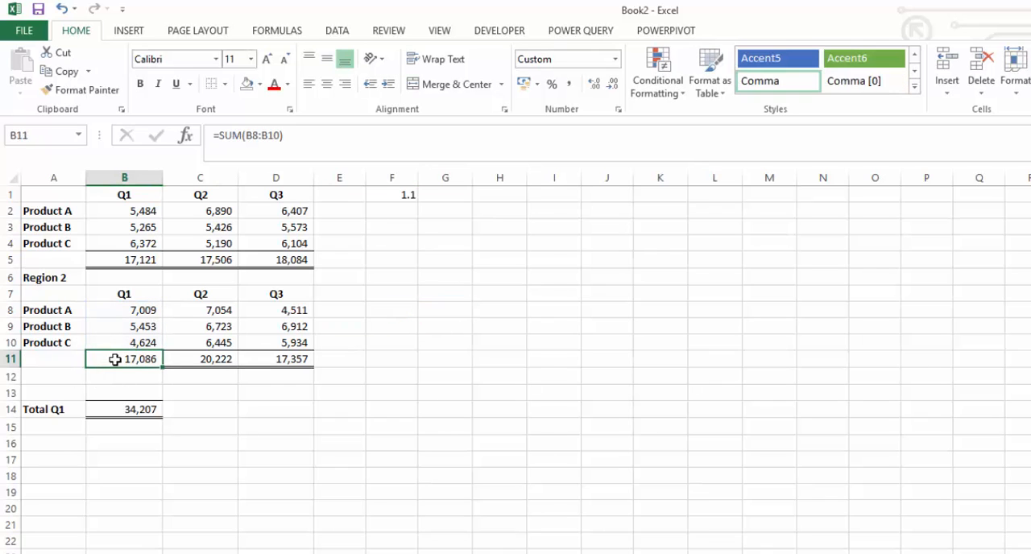
# Step: Copy B11 and paste it into C19, then check the pasted formula
pyautogui.hotkey('ctrl', 'c')
pyautogui.click(219, 495)
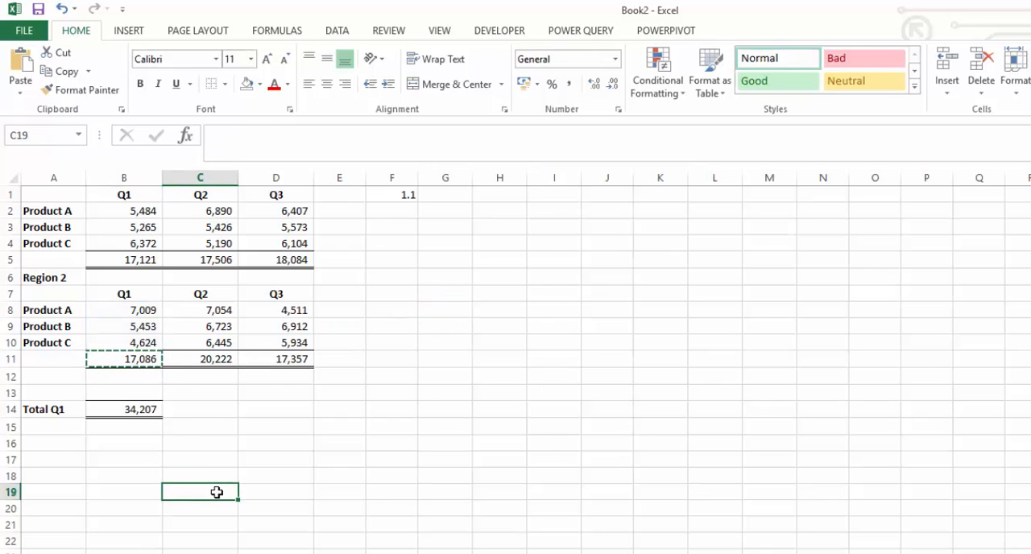
pyautogui.hotkey('ctrl', 'v')
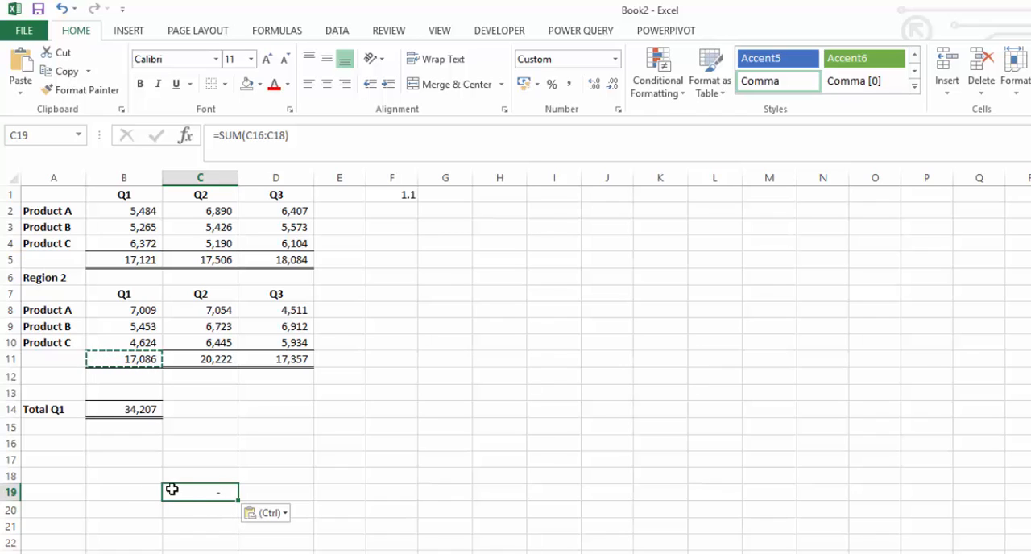
pyautogui.click(302, 136)
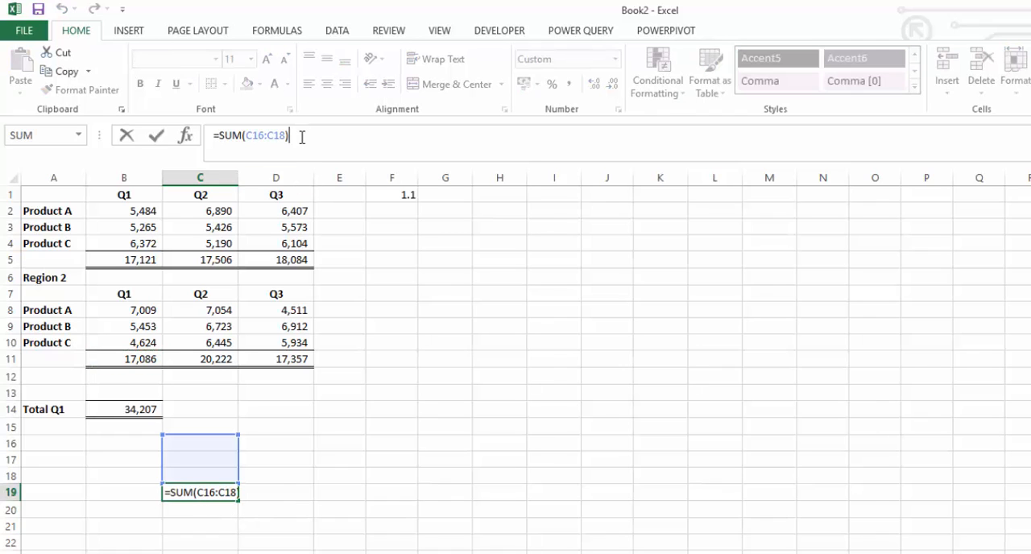
pyautogui.press('Return')
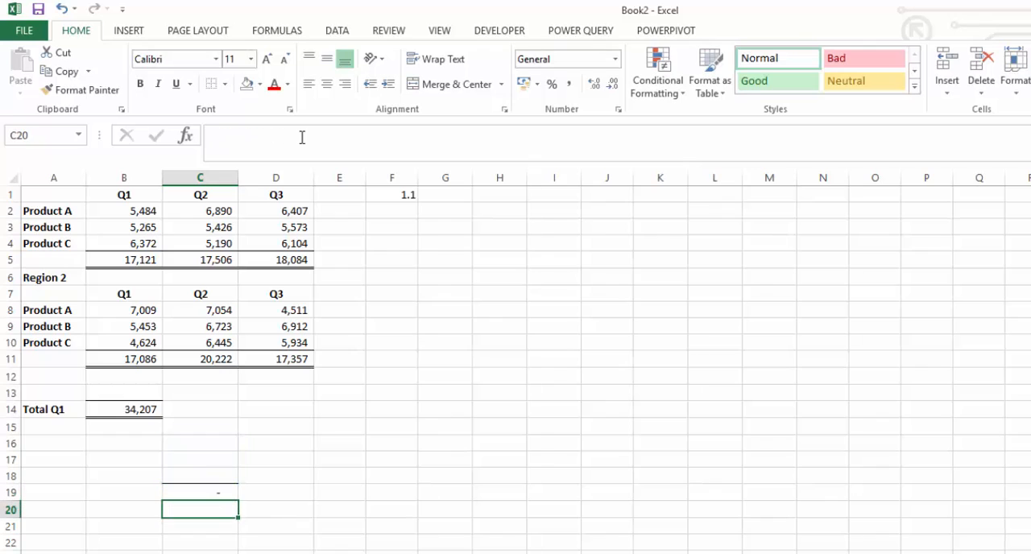
# Step: Change B11's SUM range to the absolute reference $B$8:$B$10
pyautogui.click(137, 411)
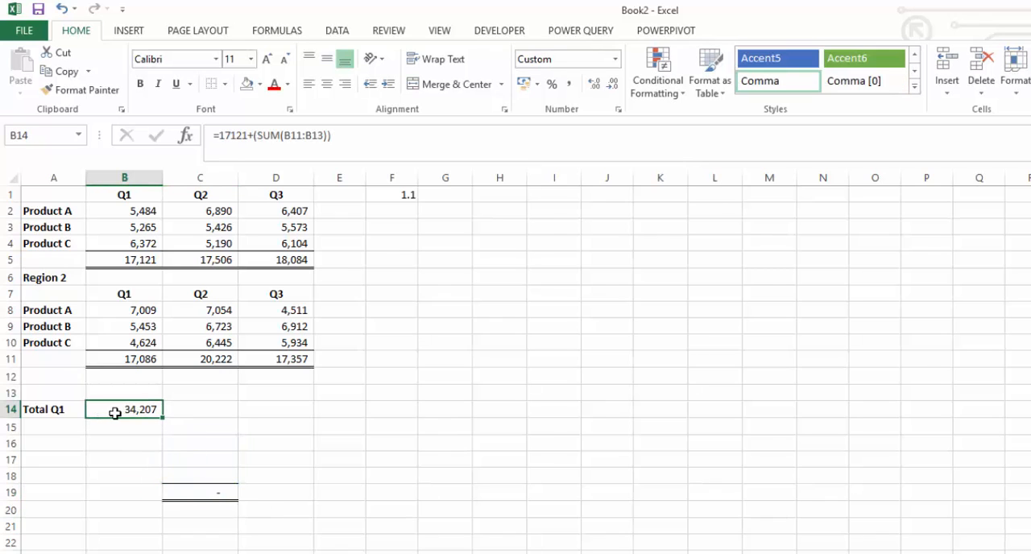
pyautogui.click(346, 138)
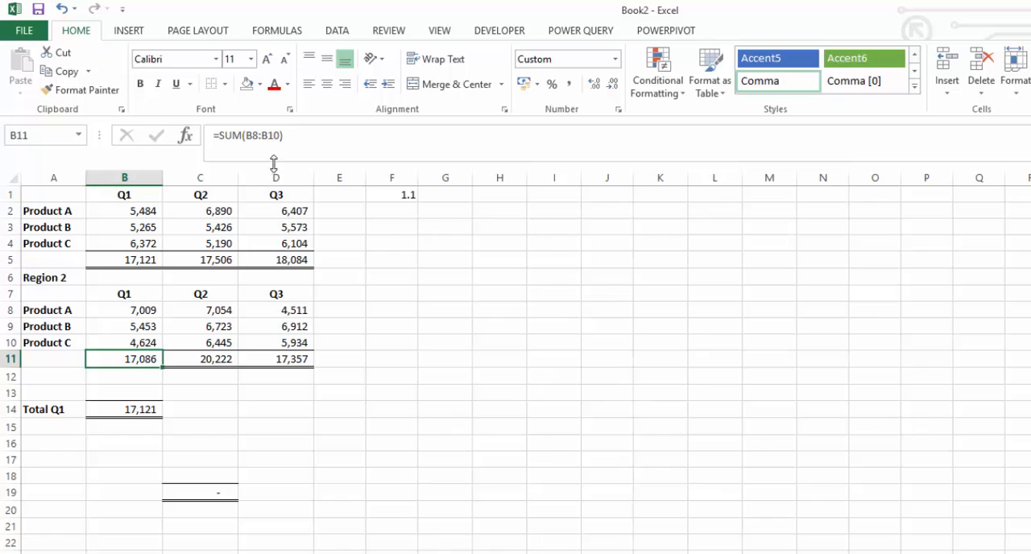
pyautogui.click(254, 131)
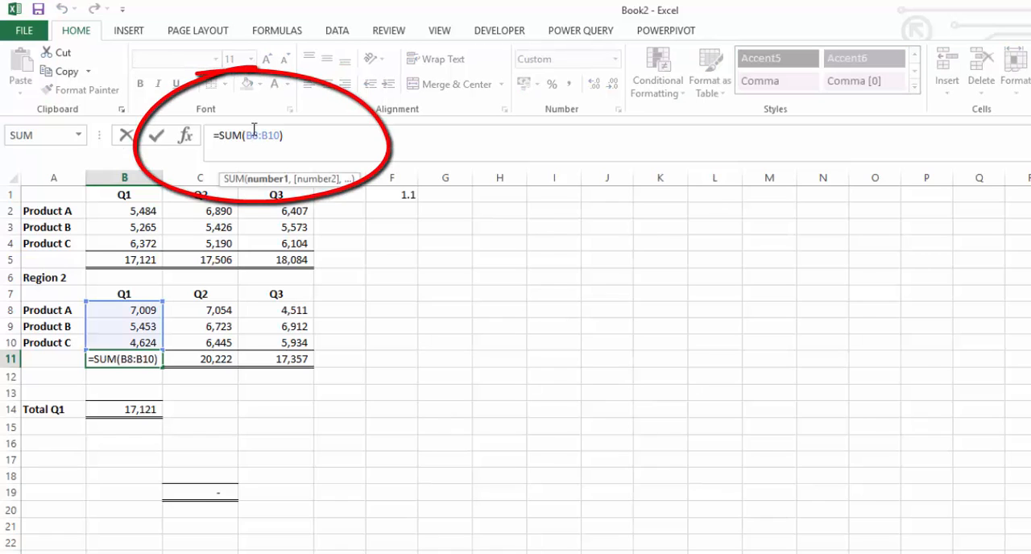
pyautogui.press('F4')
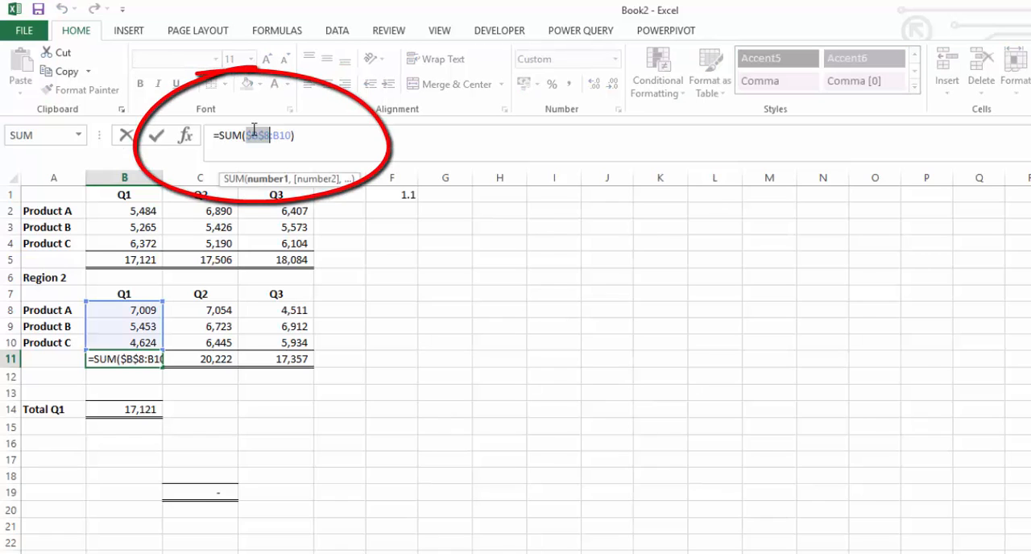
pyautogui.click(282, 133)
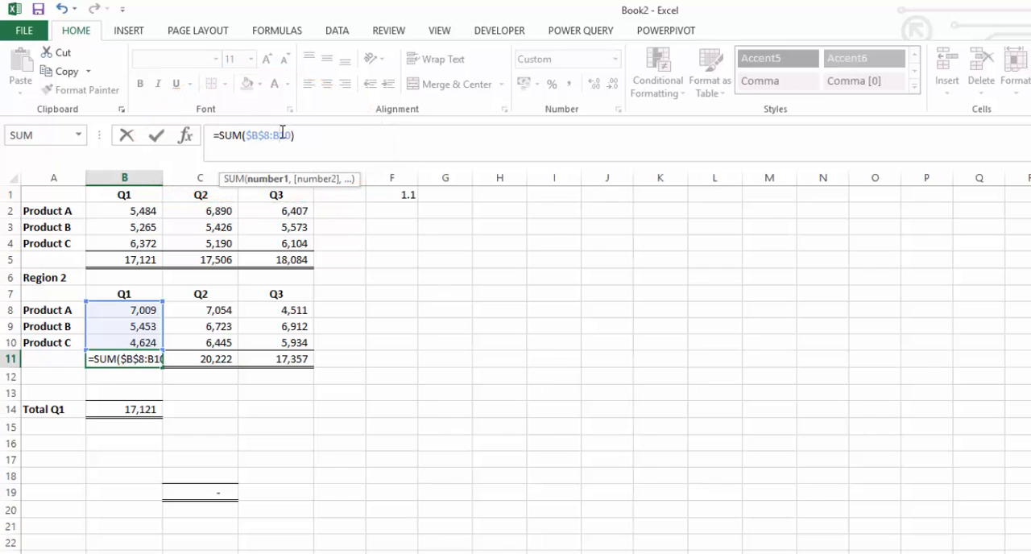
pyautogui.press('F4')
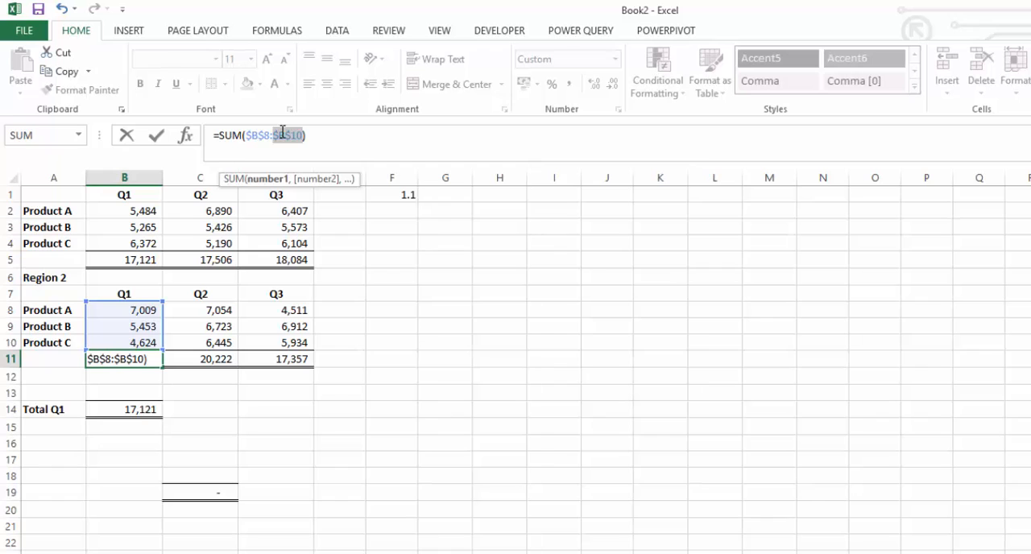
pyautogui.press('Return')
# Step: Copy the absolute-reference total from B11 into C19 and check its formula
pyautogui.click(131, 358)
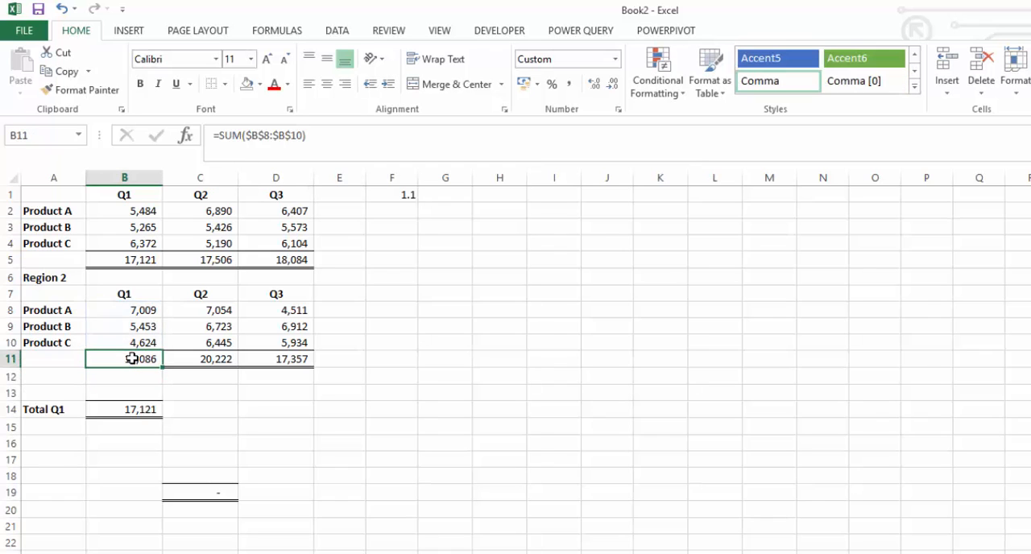
pyautogui.hotkey('ctrl', 'c')
pyautogui.click(200, 491)
pyautogui.hotkey('ctrl', 'v')
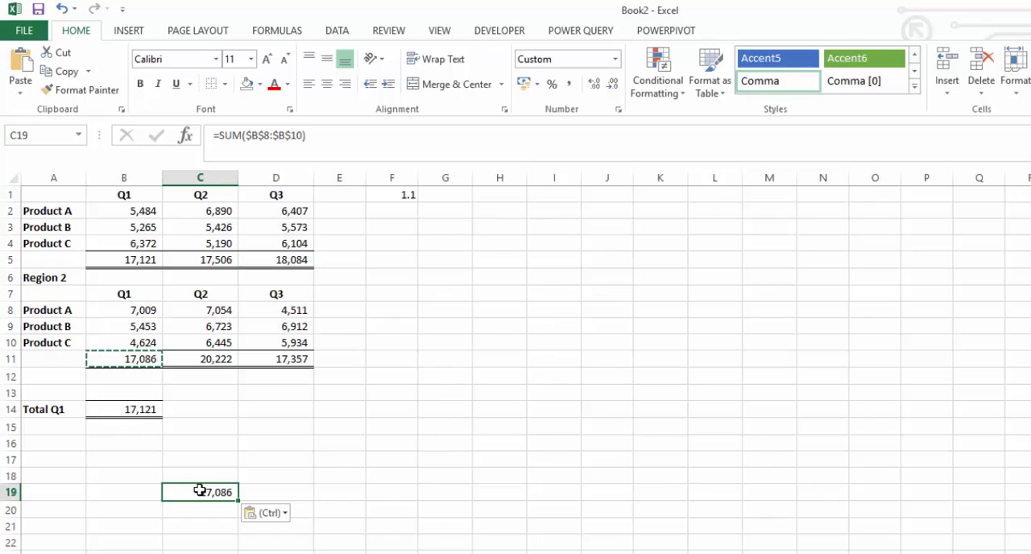
pyautogui.moveTo(246, 135); pyautogui.dragTo(304, 137)
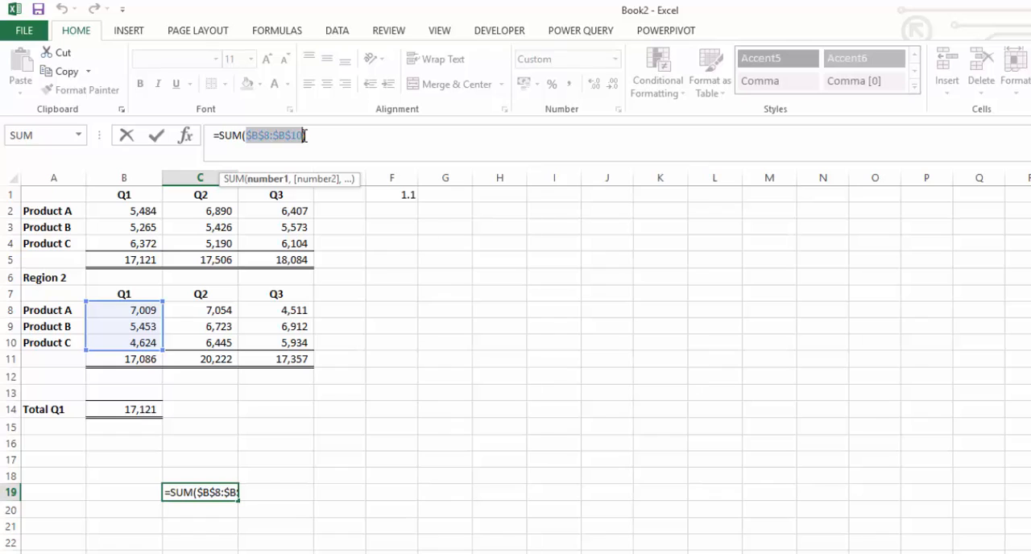
pyautogui.press('Return')
# Step: Copy B11 and paste it into B14 using Paste Special with the Add operation
pyautogui.click(129, 358)
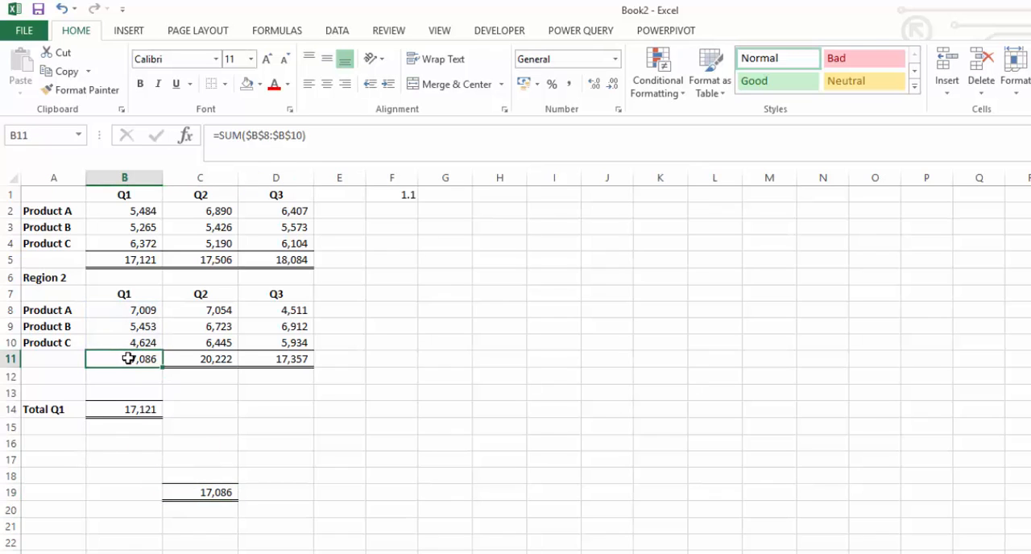
pyautogui.hotkey('ctrl', 'c')
pyautogui.click(110, 411)
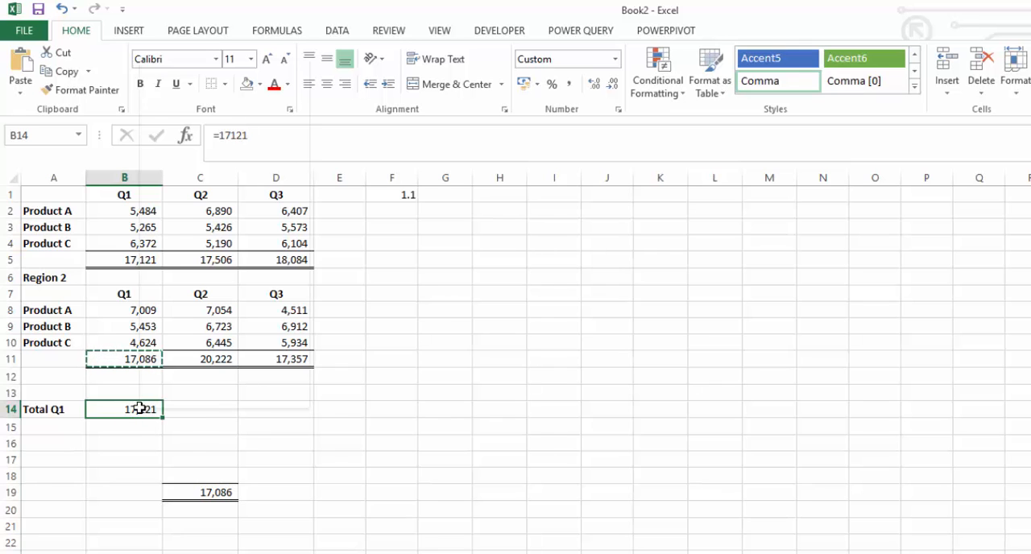
pyautogui.rightClick(139, 408)
pyautogui.moveTo(230, 154)
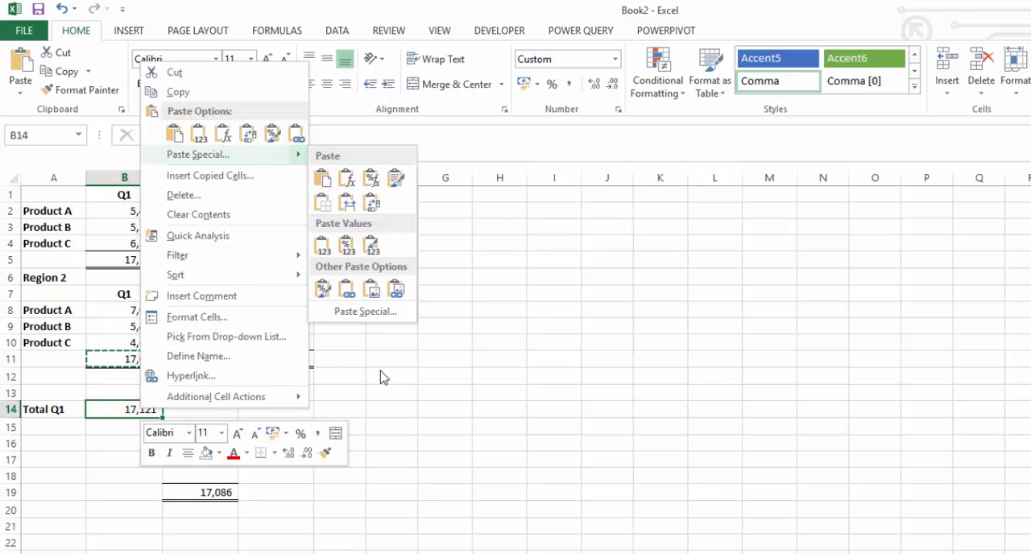
pyautogui.click(366, 312)
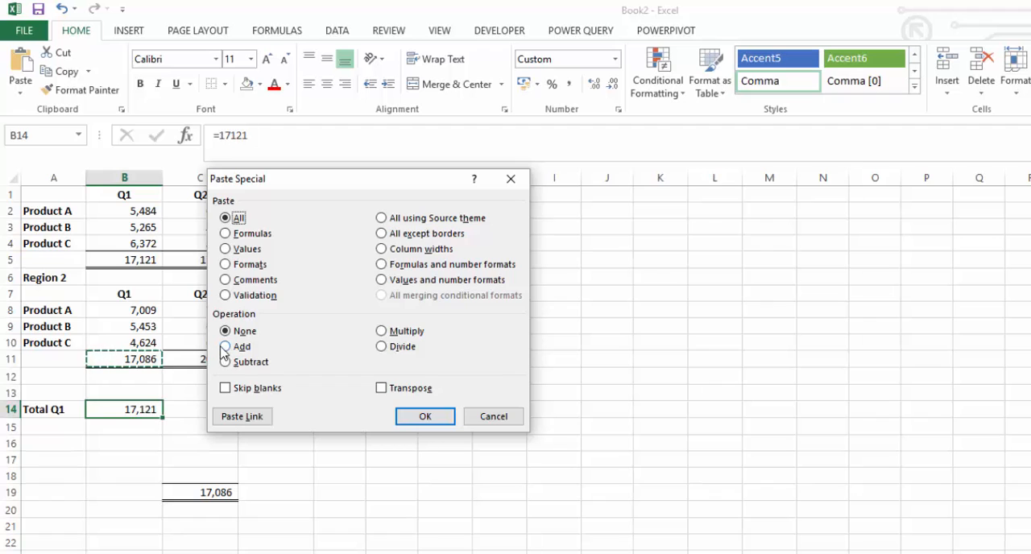
pyautogui.click(225, 347)
pyautogui.click(429, 417)
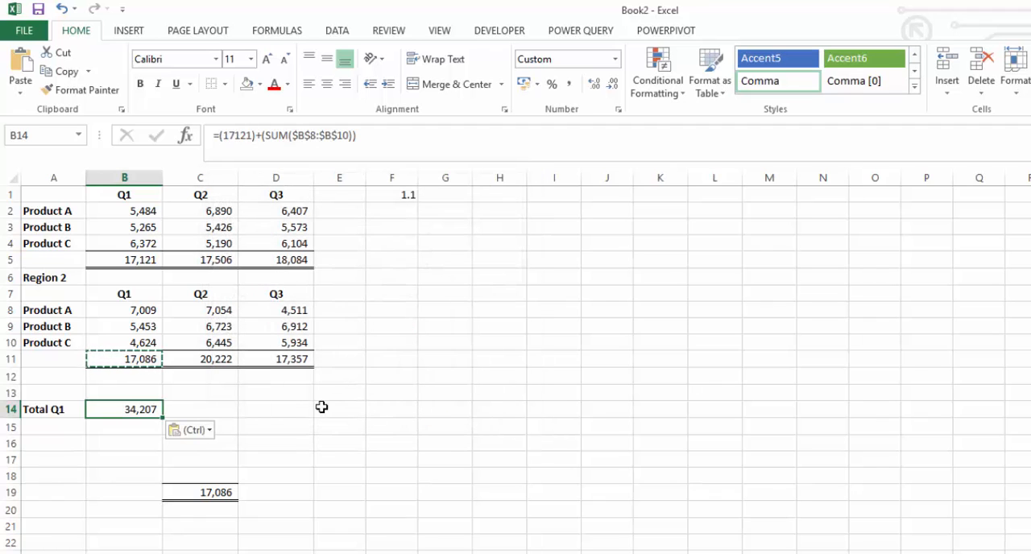
# Step: Paste-add the copied B11 total into B14 using Paste Special with Values and the Add operation
pyautogui.press('F2')
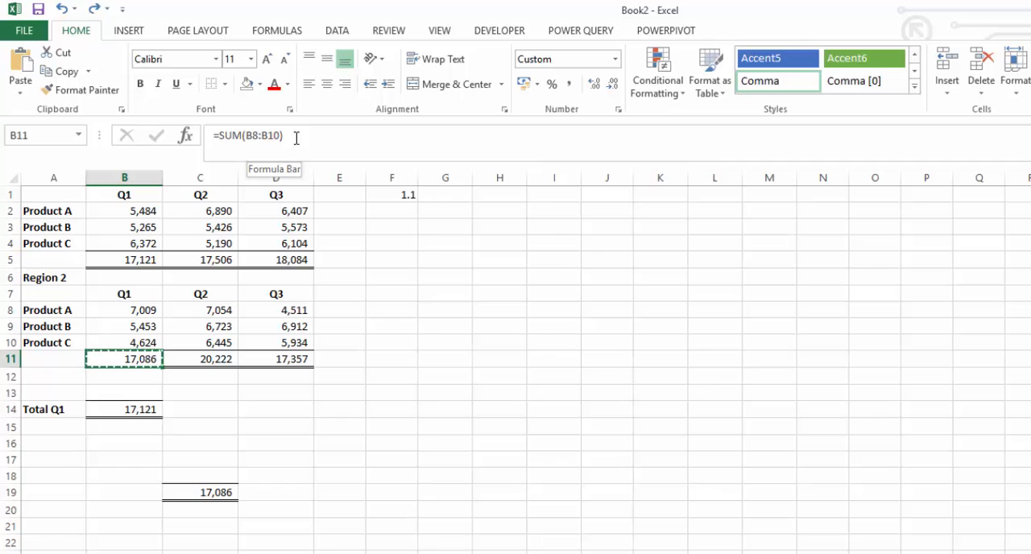
pyautogui.click(113, 410)
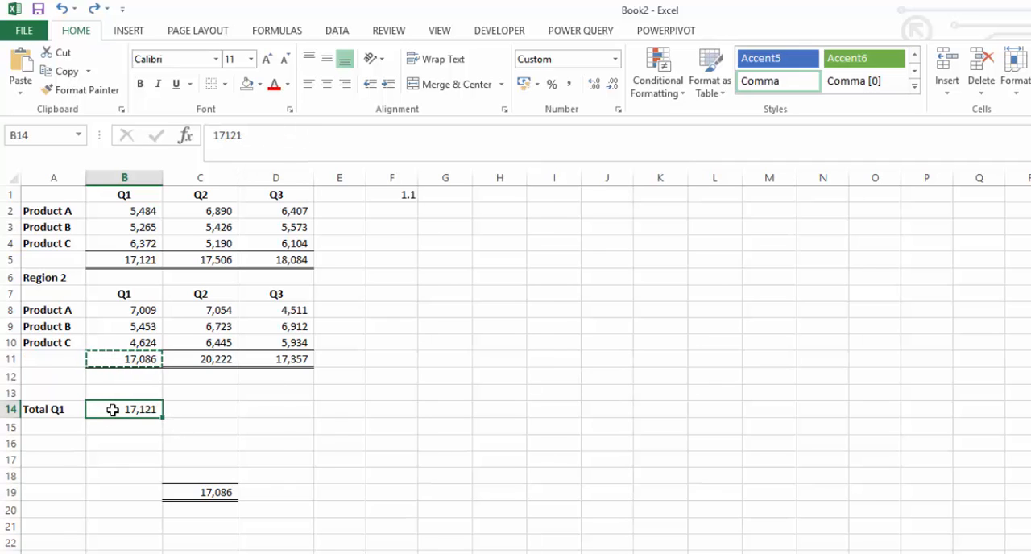
pyautogui.rightClick(113, 410)
pyautogui.click(153, 158)
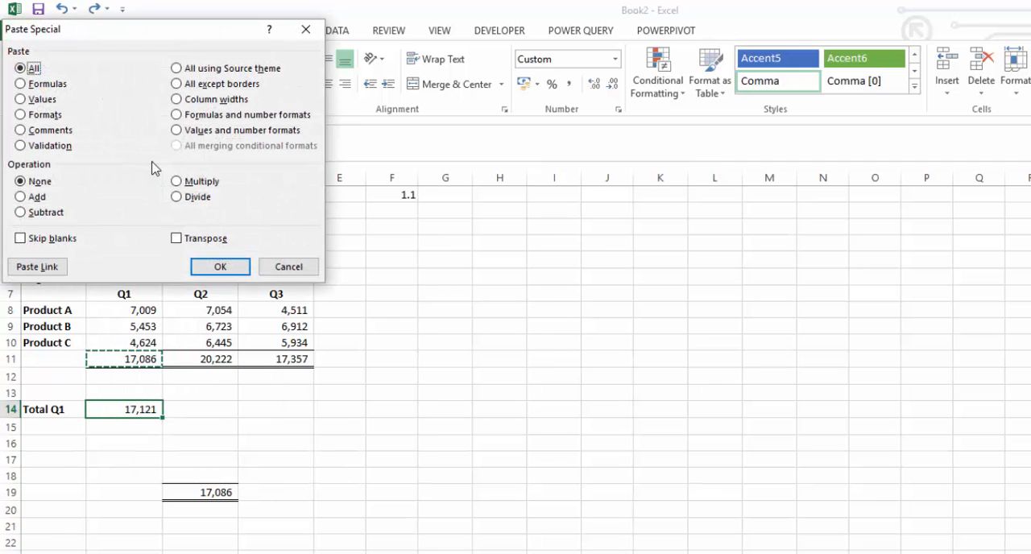
pyautogui.click(21, 197)
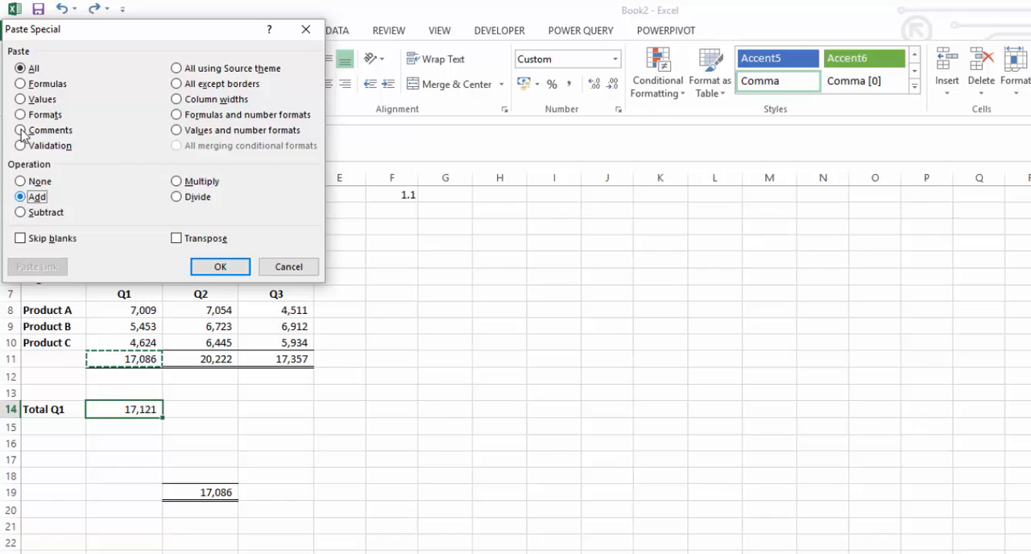
pyautogui.click(20, 100)
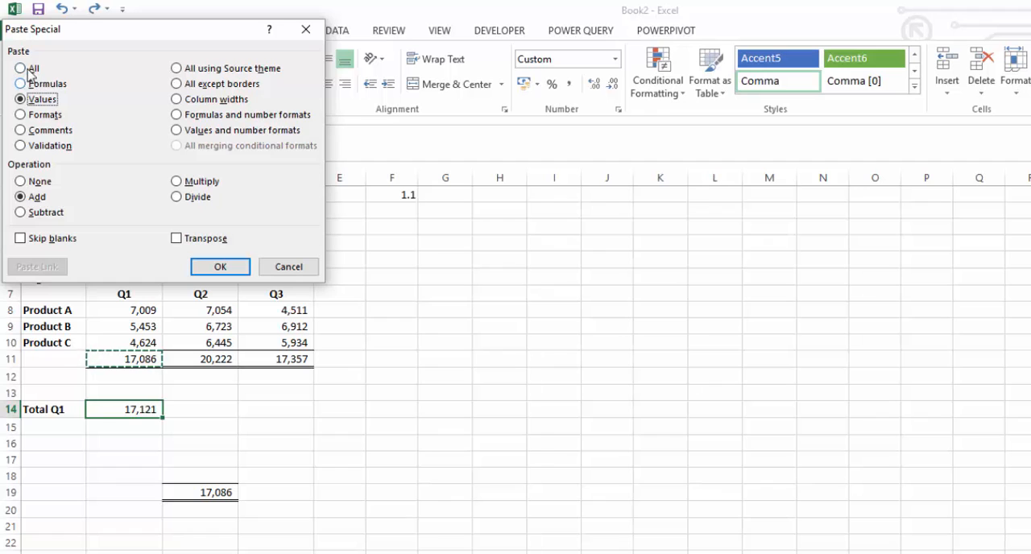
pyautogui.click(219, 267)
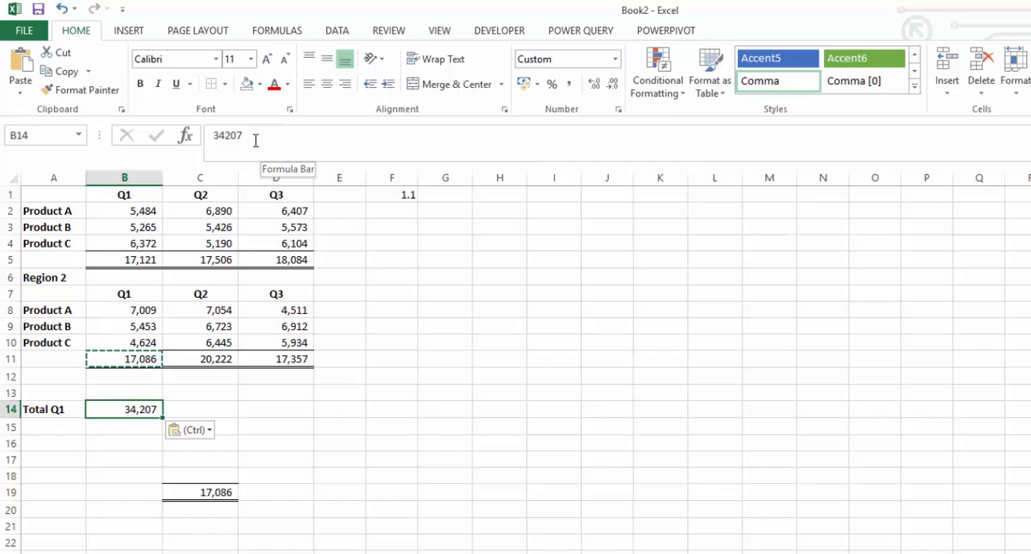
# Step: Copy the 1.1 factor in F1 and multiply the Region 1 product values B2:D4 by it using Paste Special Multiply
pyautogui.click(409, 295)
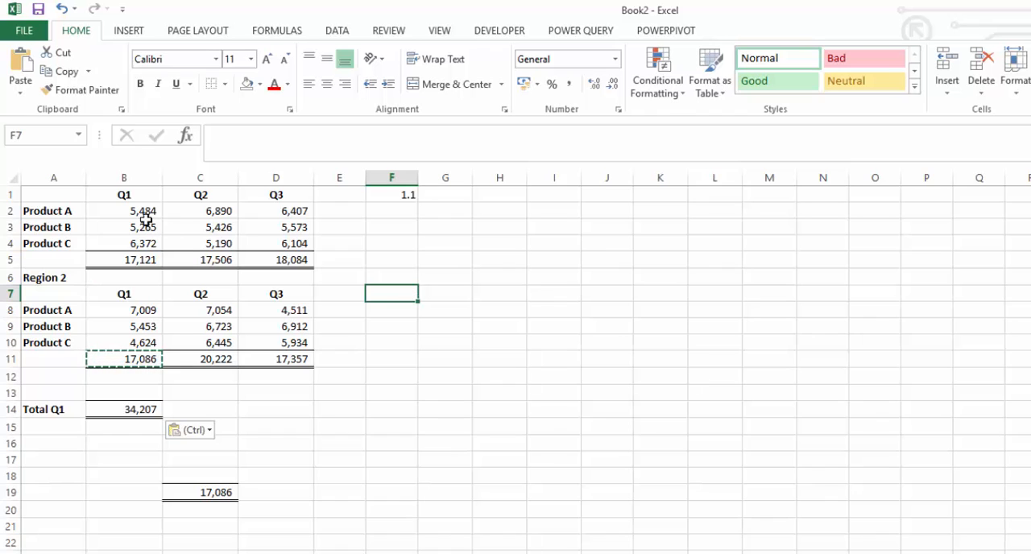
pyautogui.moveTo(130, 210); pyautogui.dragTo(303, 243)
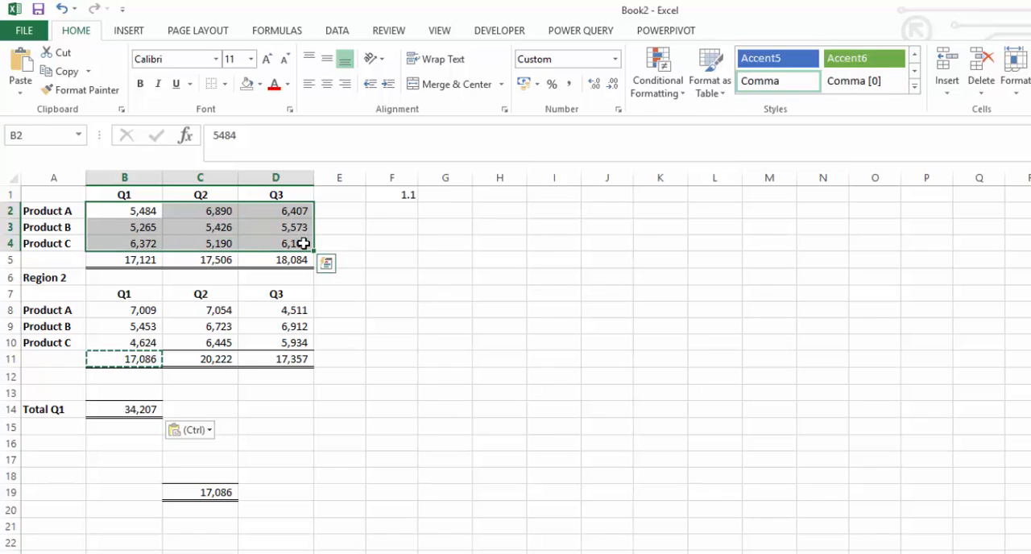
pyautogui.click(385, 197)
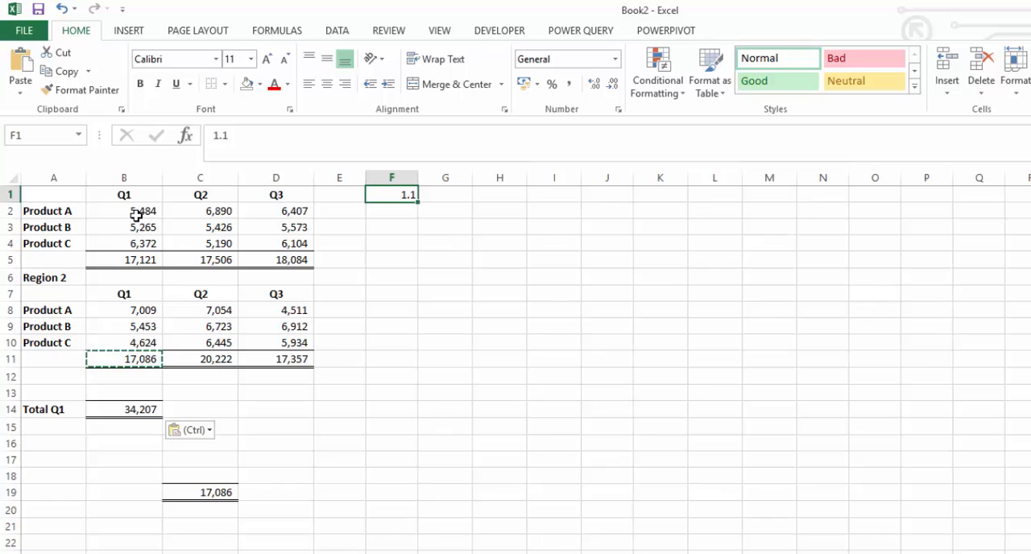
pyautogui.hotkey('ctrl', 'c')
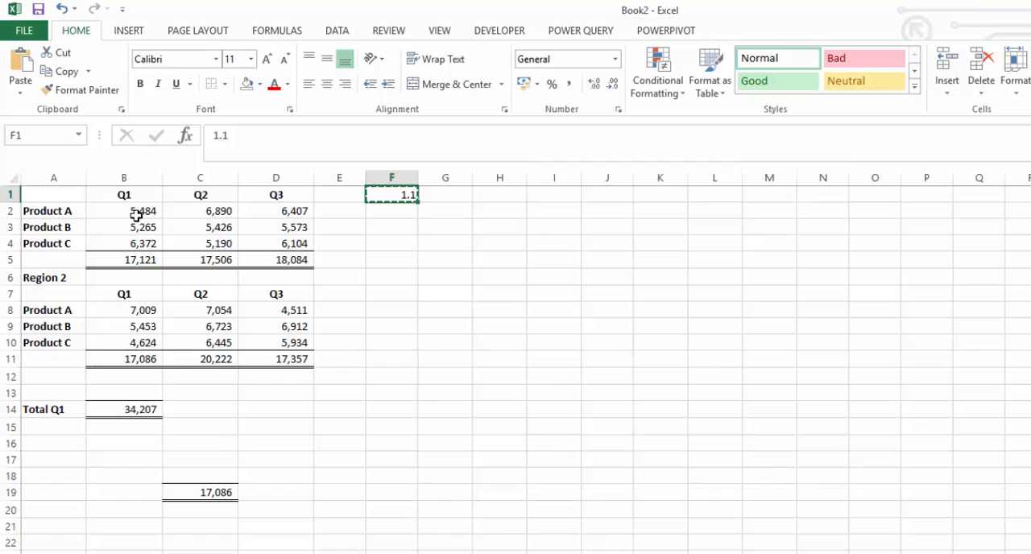
pyautogui.moveTo(137, 214); pyautogui.dragTo(253, 234)
pyautogui.rightClick(256, 228)
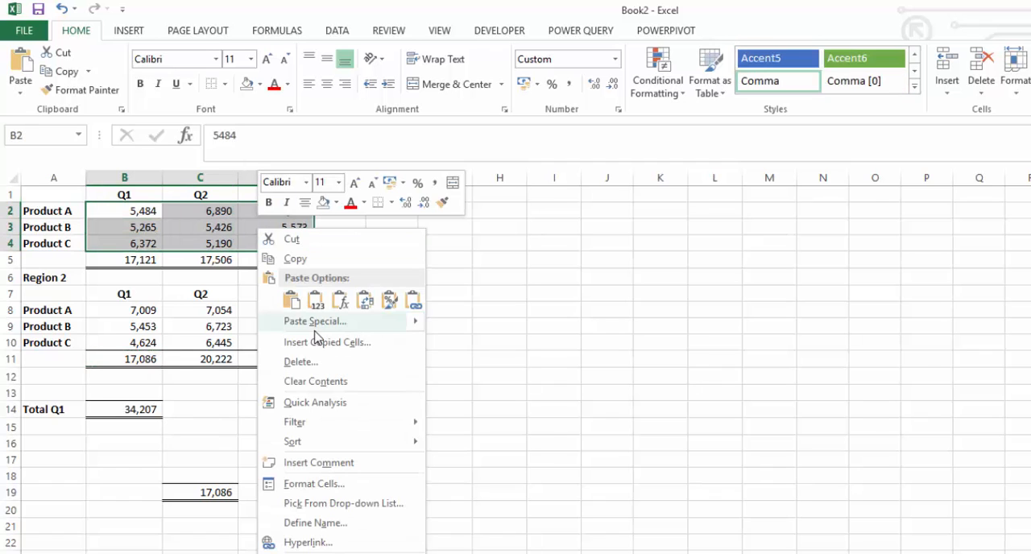
pyautogui.moveTo(318, 324)
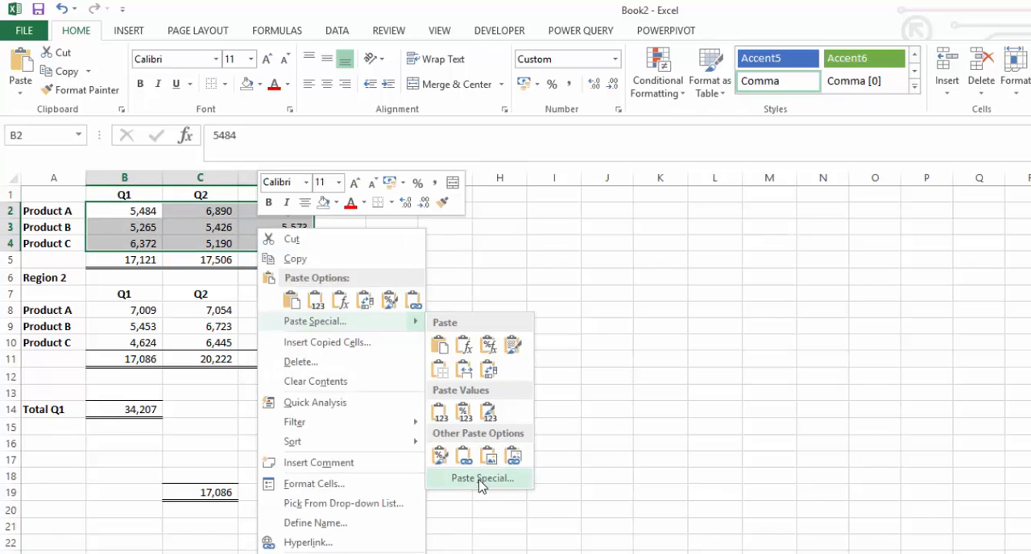
pyautogui.click(482, 478)
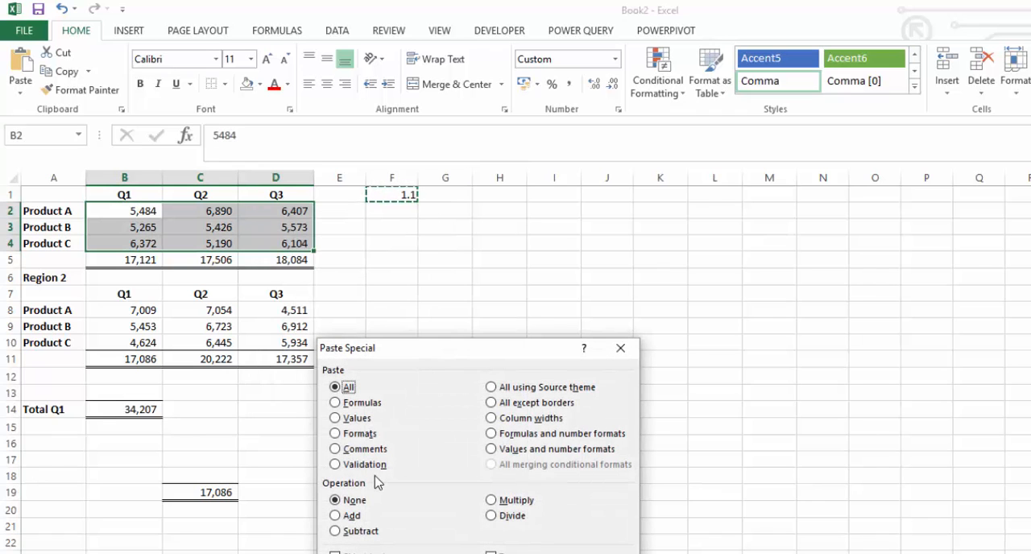
pyautogui.click(492, 502)
pyautogui.press('Return')
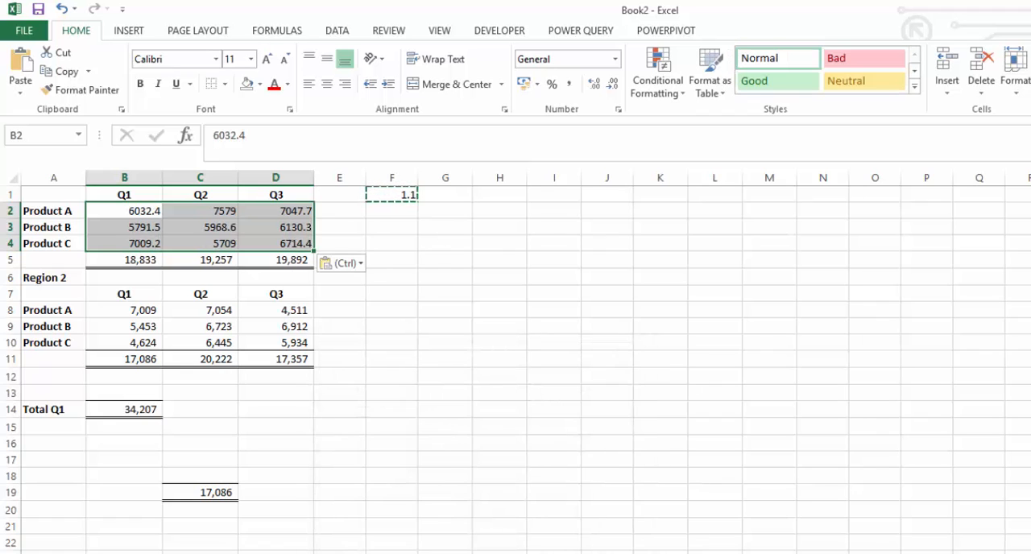